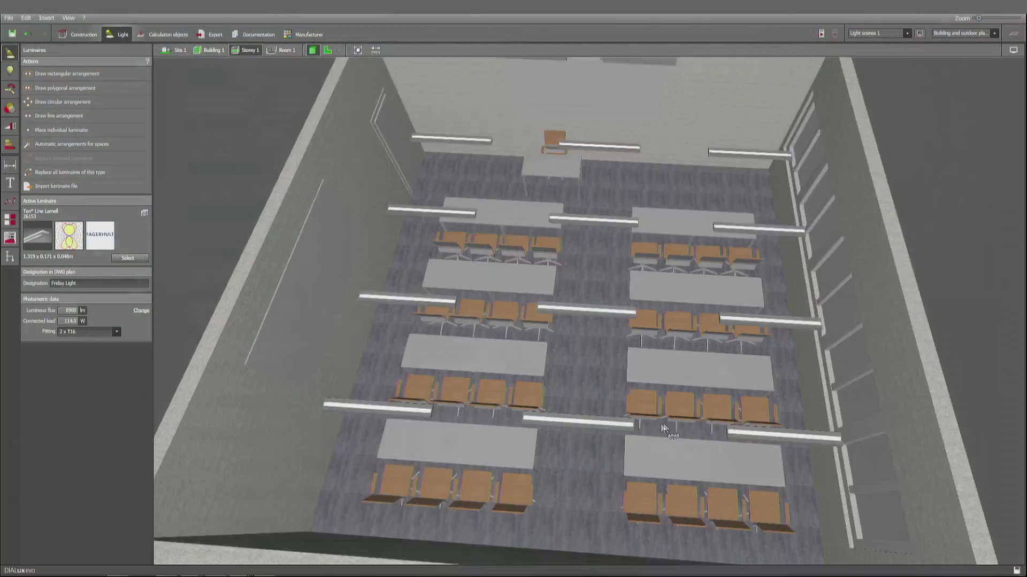
# Orbit the 3-D classroom briefly, then show it as the flat 2-D plan
pyautogui.moveTo(620, 412); pyautogui.dragTo(640, 427)
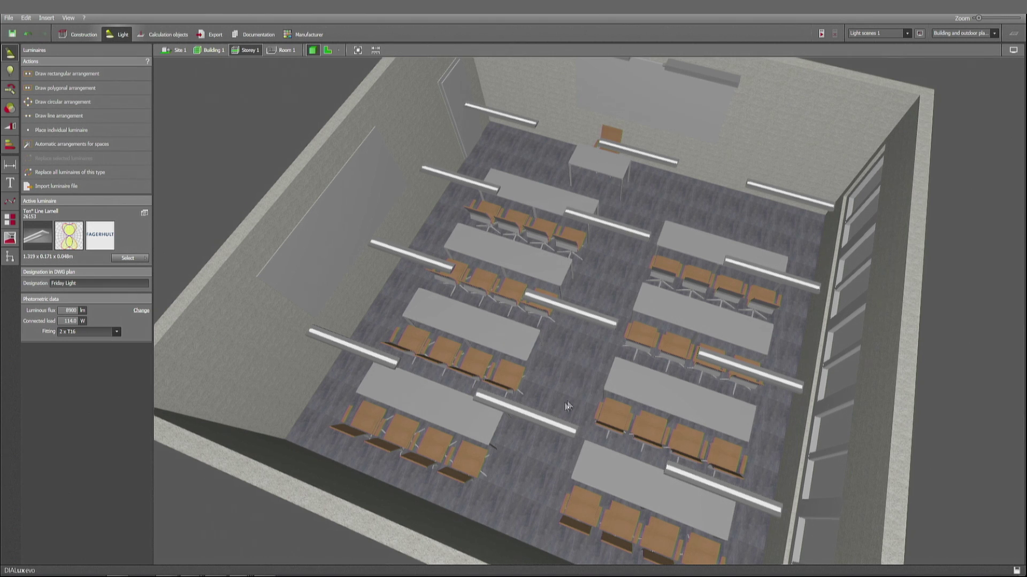
pyautogui.click(332, 53)
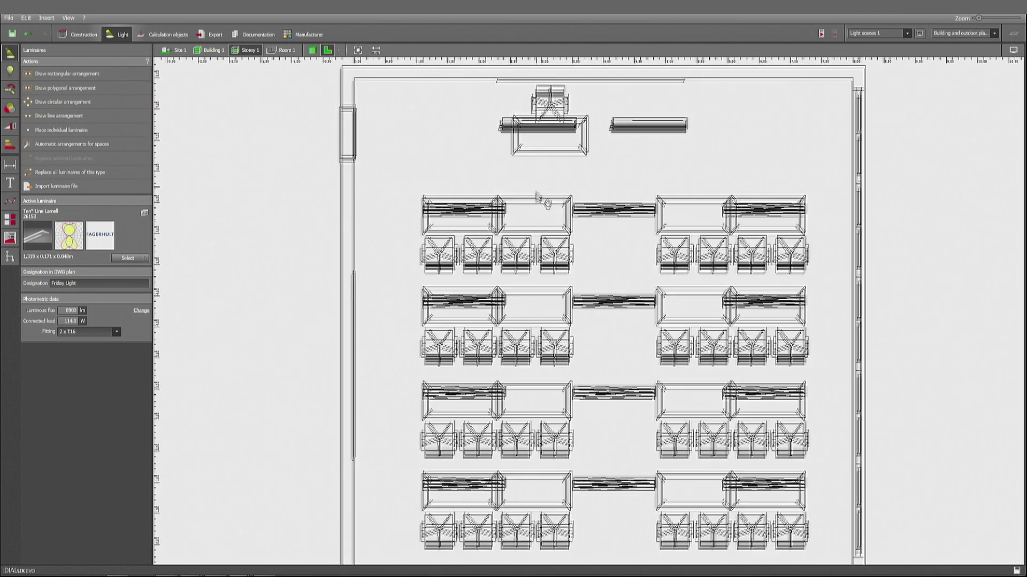
# Show the Calculation objects tools and check the object type list without changing it
pyautogui.click(168, 38)
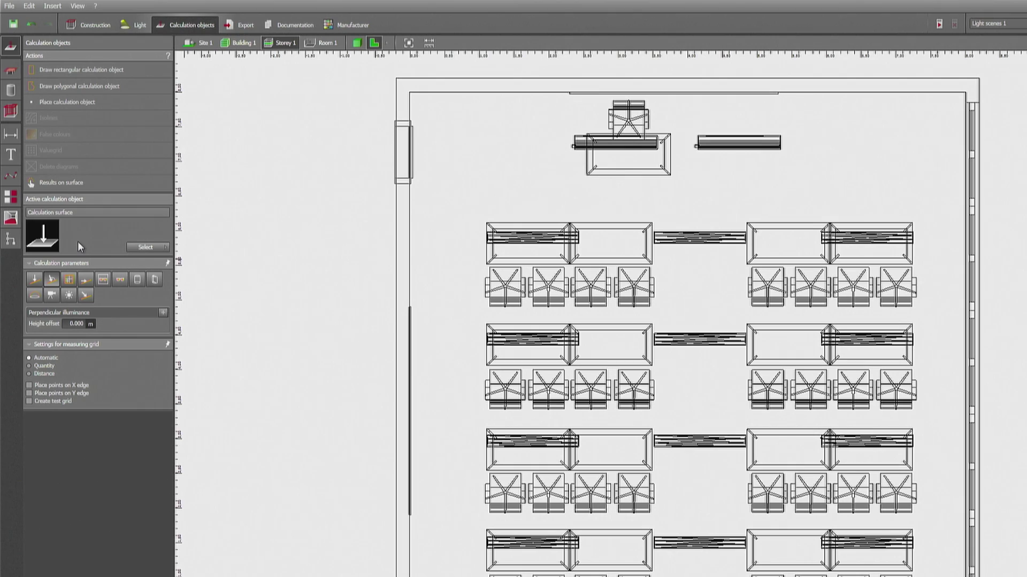
pyautogui.click(159, 249)
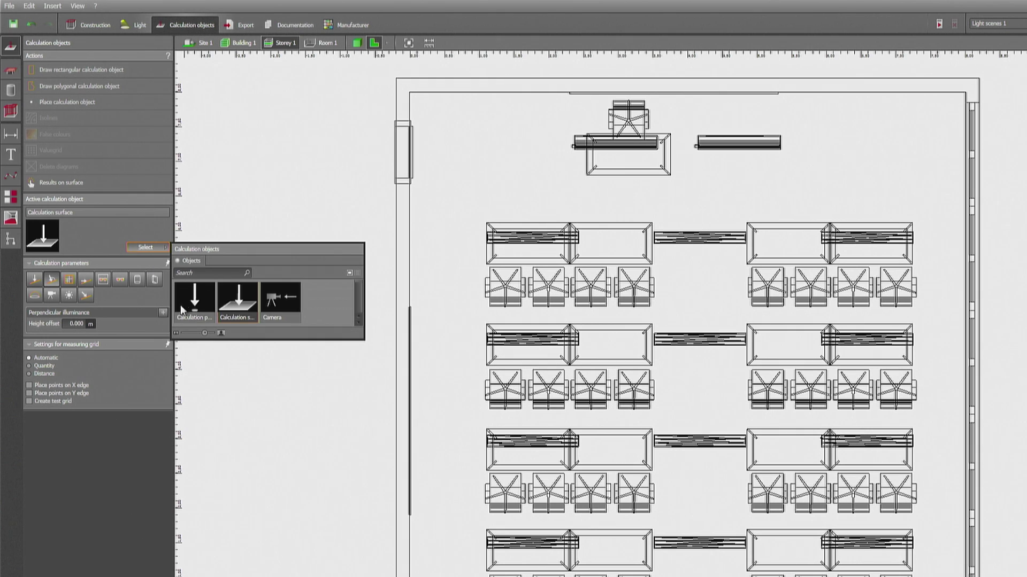
pyautogui.click(91, 234)
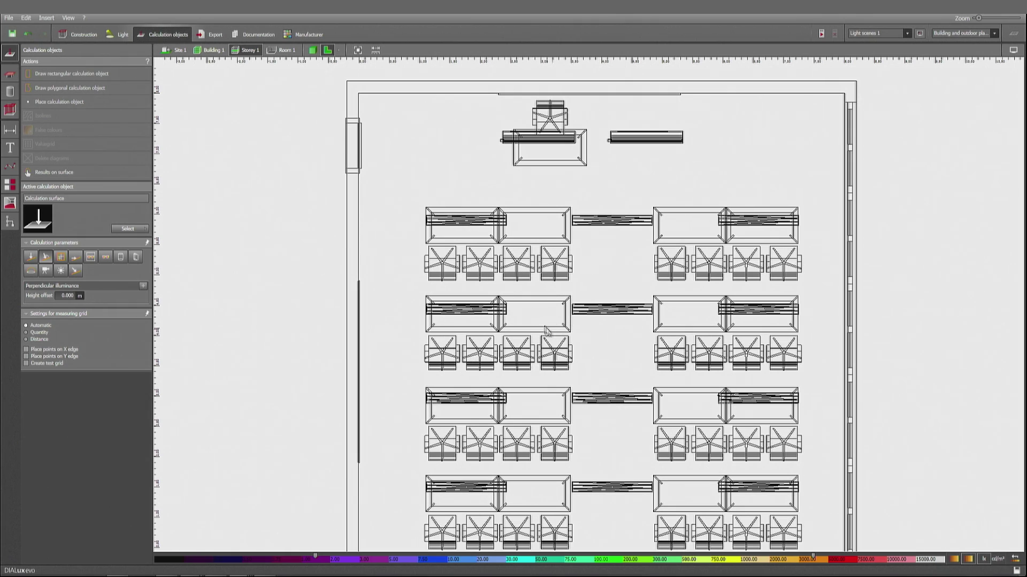
# Switch the calculation surface to UGR only, dropping perpendicular illuminance, and start placing it
pyautogui.click(91, 258)
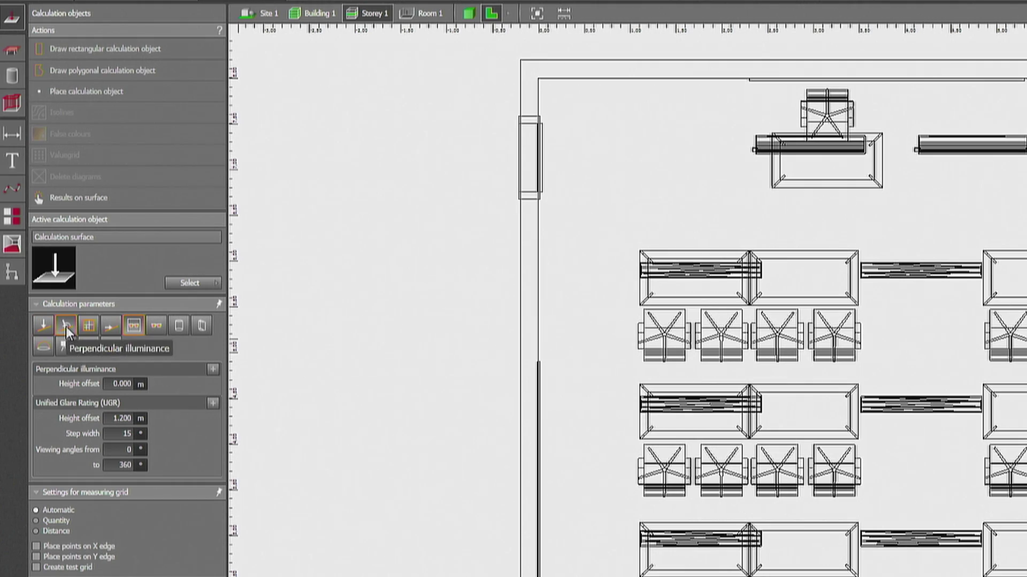
pyautogui.click(66, 326)
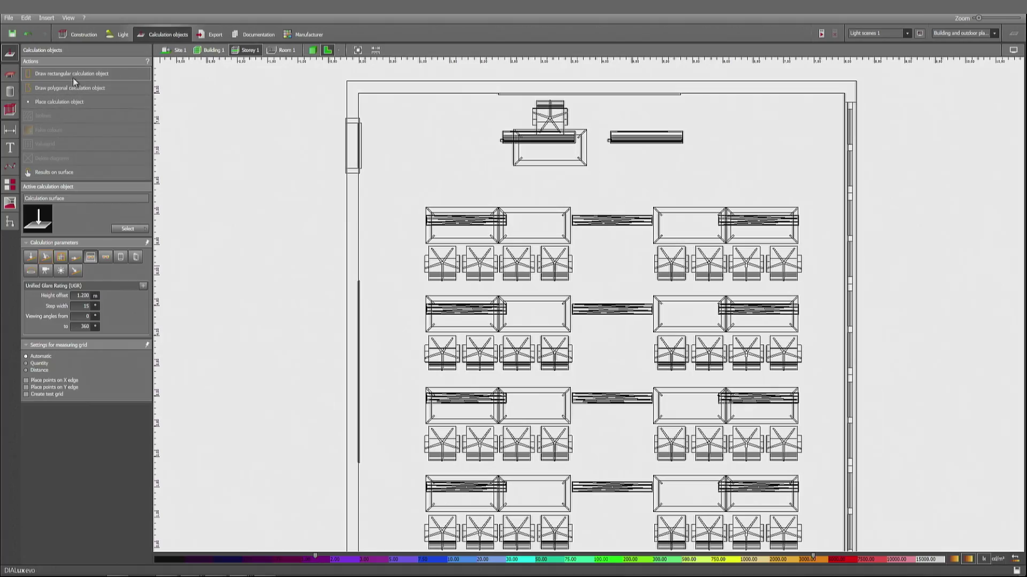
pyautogui.click(91, 92)
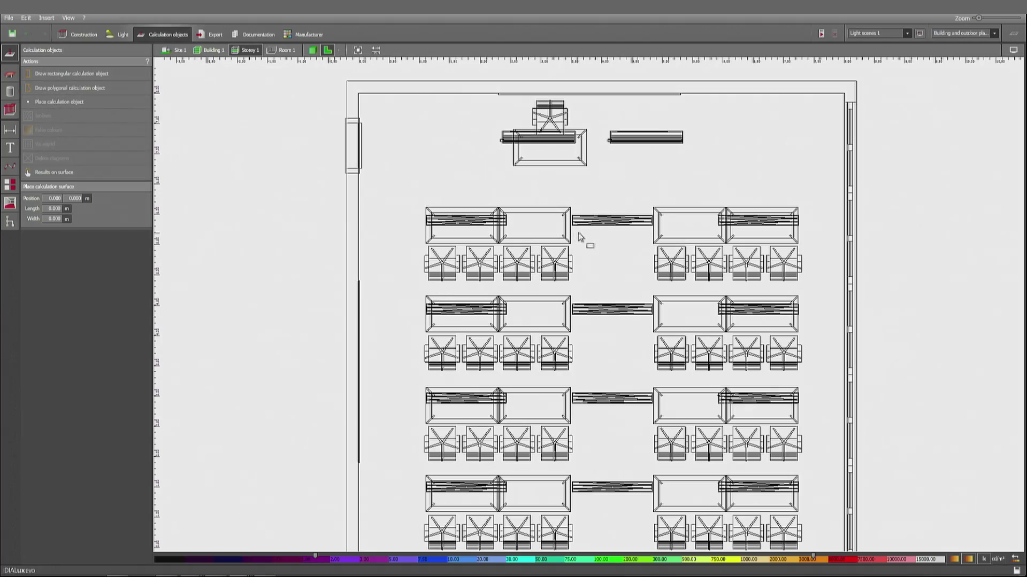
# Draw a 1.450 × 0.550 m UGR surface over the first left desk row and review its UGR settings
pyautogui.moveTo(579, 231); pyautogui.dragTo(486, 268)
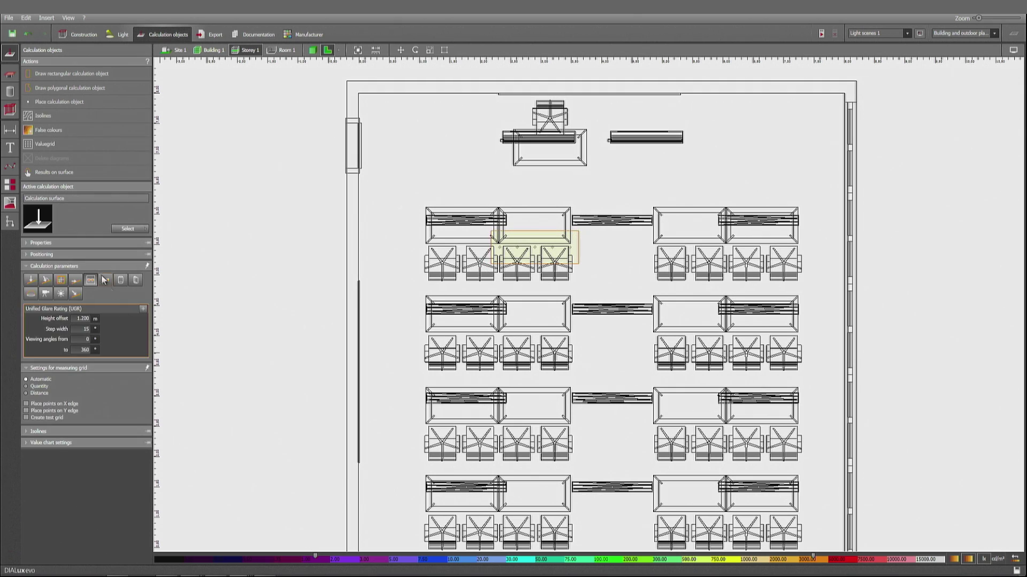
pyautogui.click(90, 254)
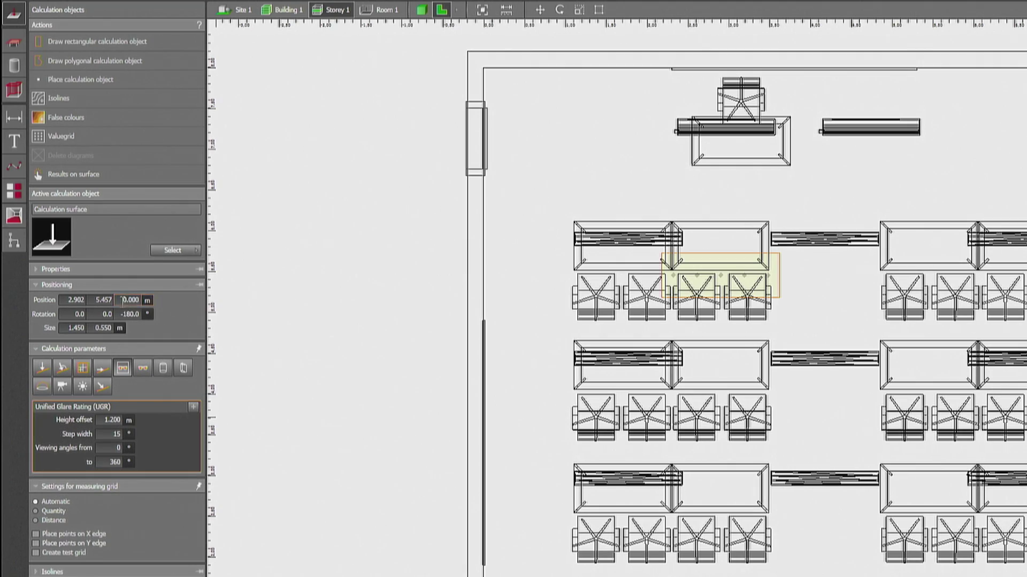
pyautogui.click(112, 420)
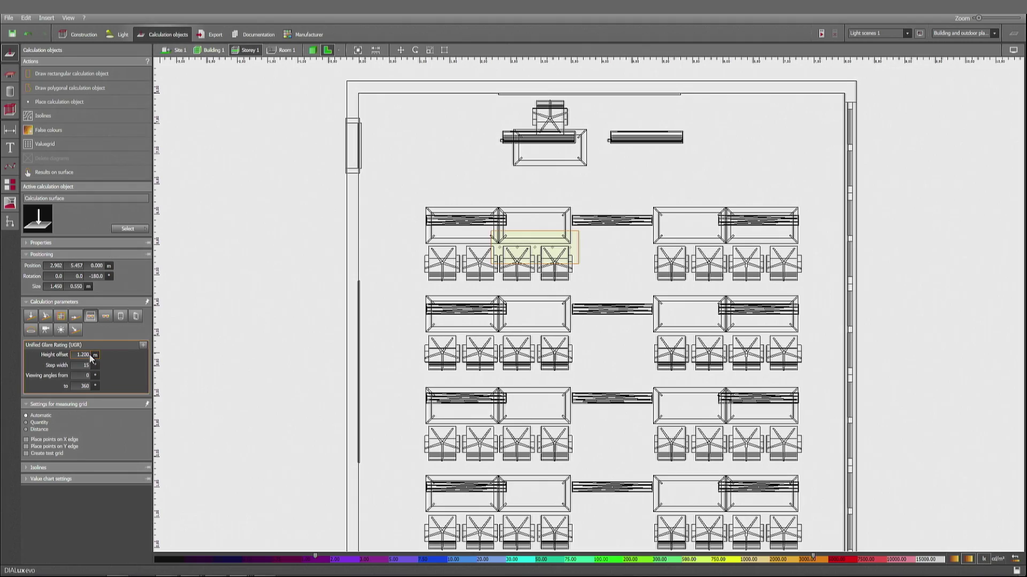
pyautogui.click(98, 448)
pyautogui.click(86, 366)
# Draw a second rectangular UGR surface, about 1.472 × 0.578 m, over the back right desk row
pyautogui.click(283, 402)
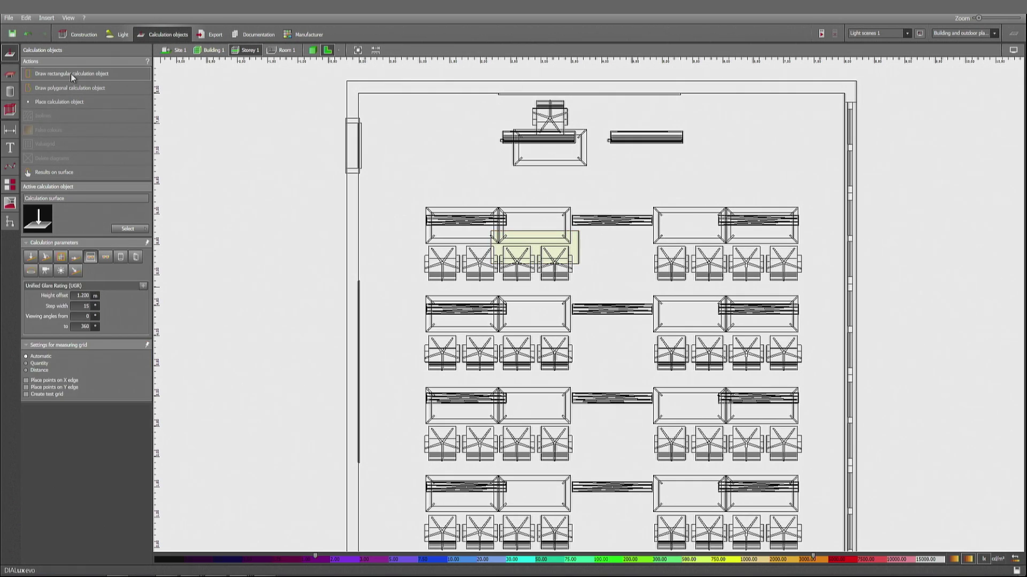
pyautogui.click(72, 76)
pyautogui.click(654, 497)
pyautogui.click(742, 497)
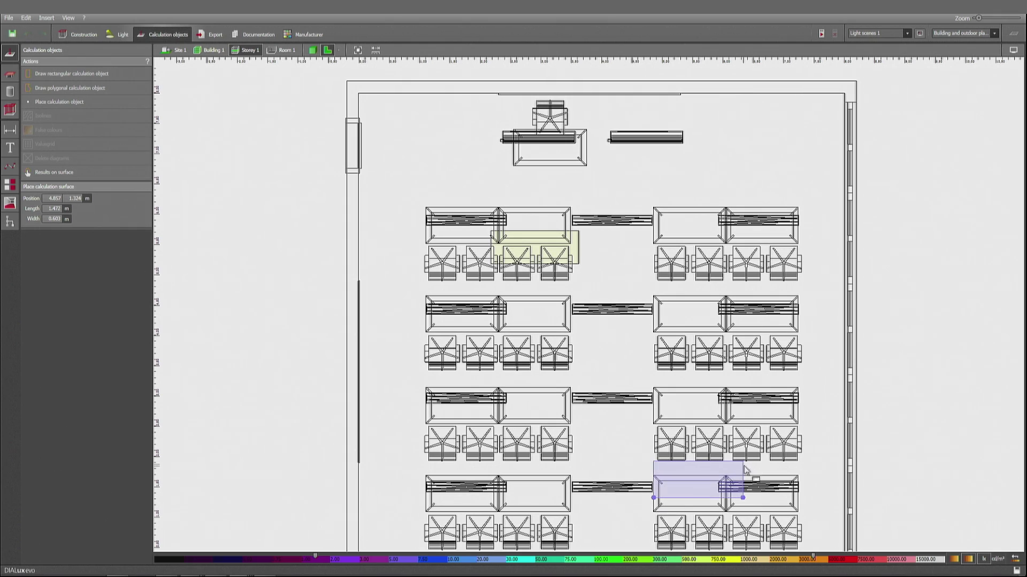
pyautogui.click(746, 532)
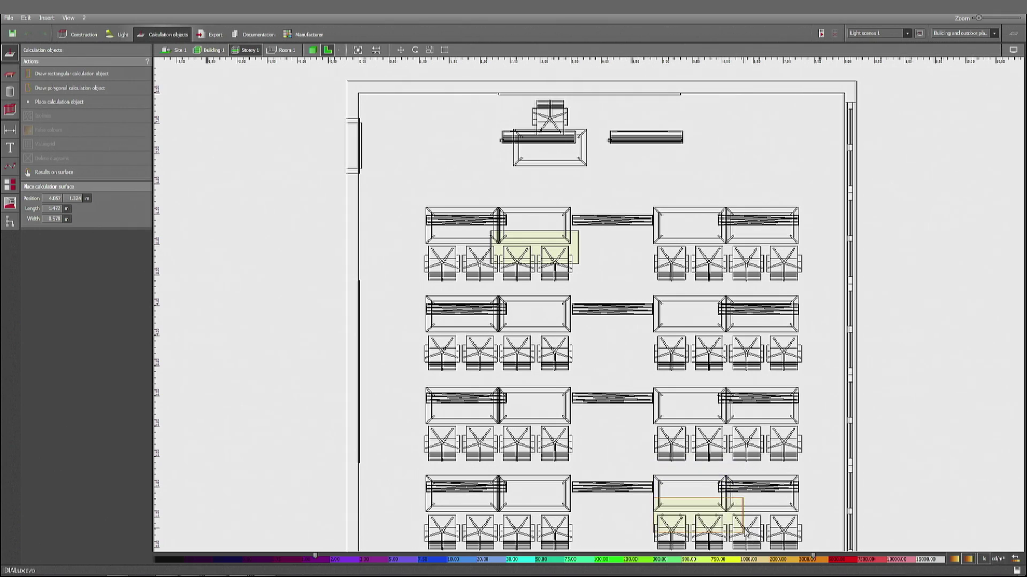
pyautogui.click(83, 319)
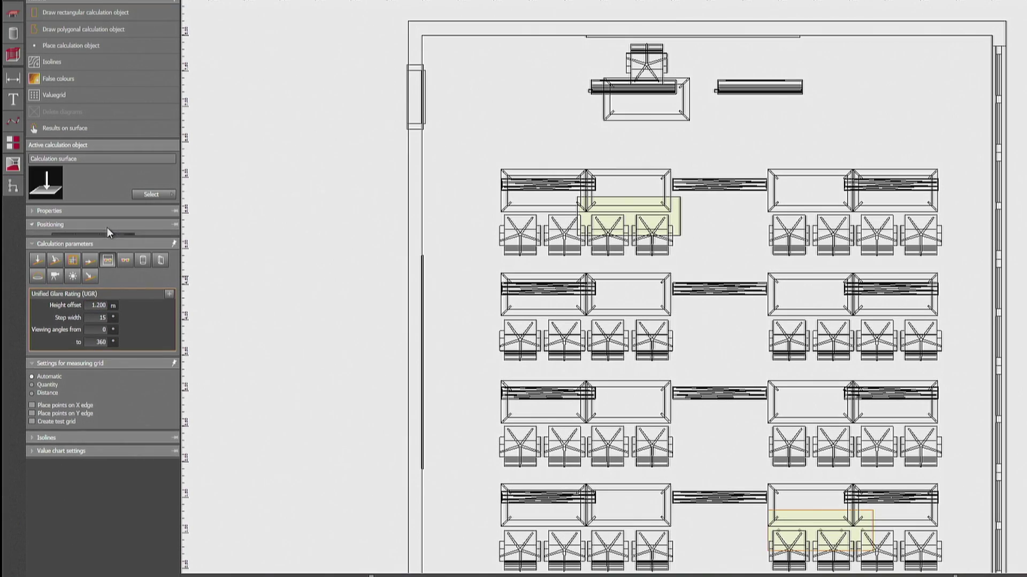
pyautogui.click(99, 254)
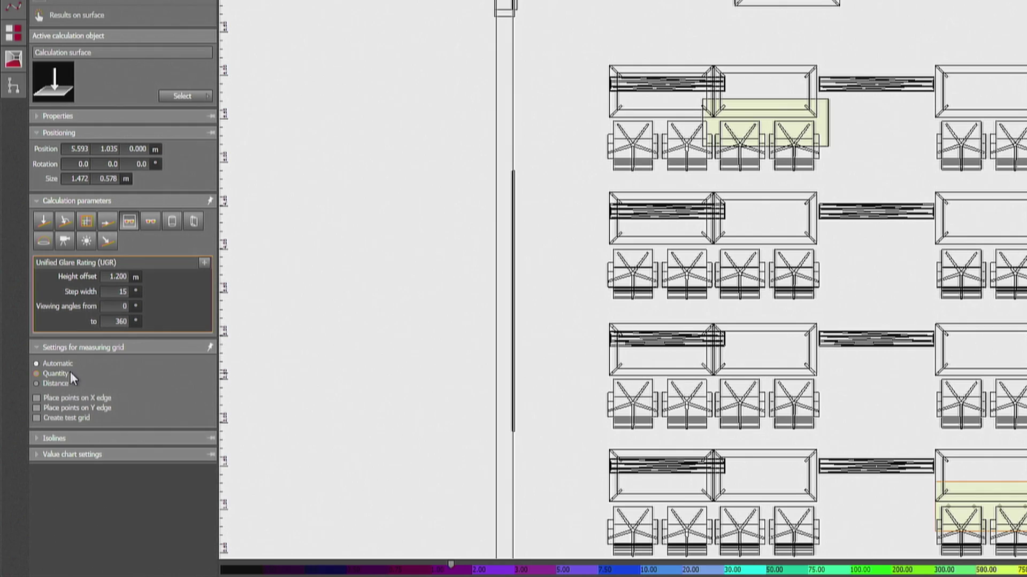
# Keep the measuring grid Automatic and change the upper viewing angle from 360° to 180°
pyautogui.click(69, 373)
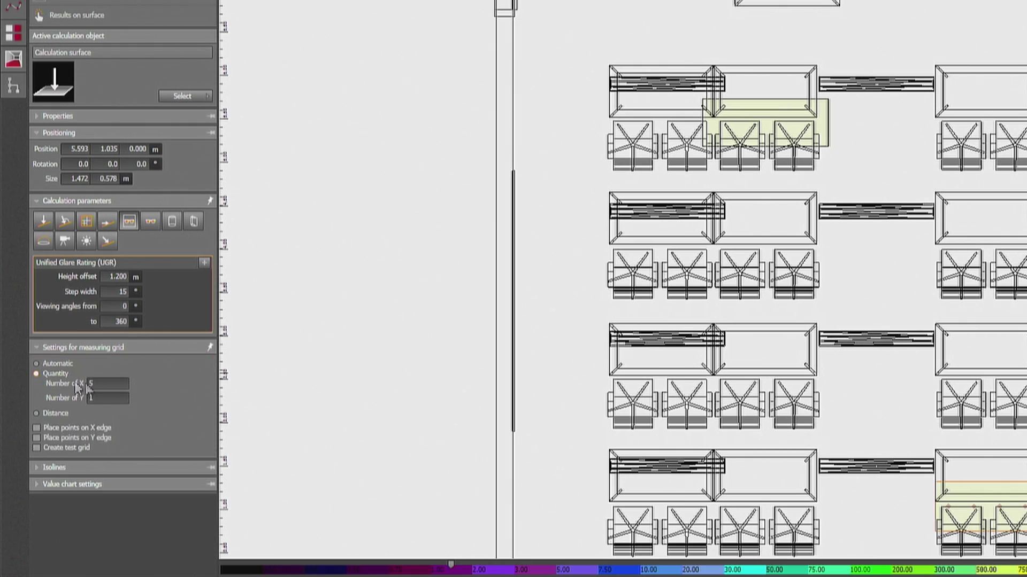
pyautogui.press('Return')
pyautogui.click(56, 363)
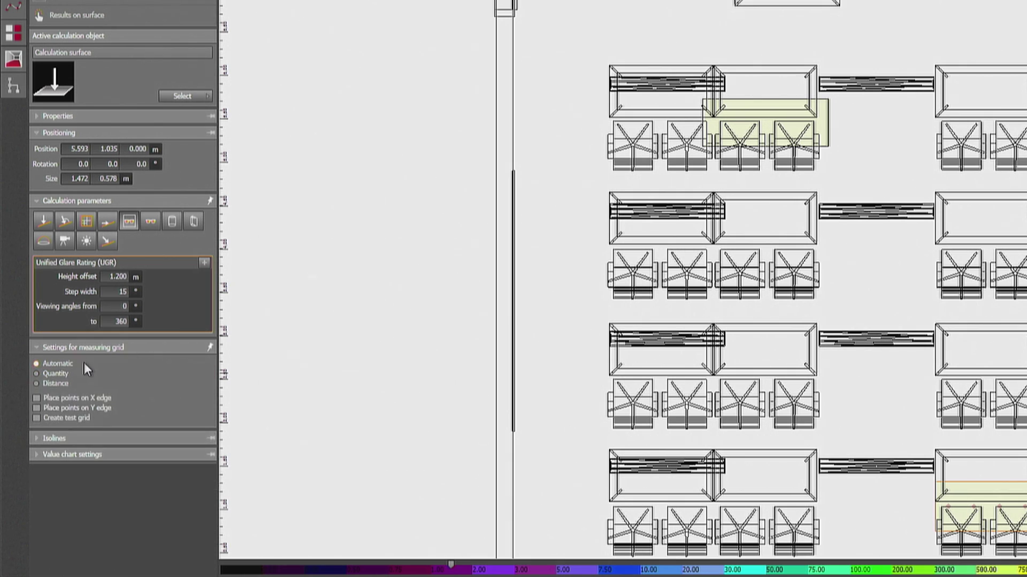
pyautogui.click(121, 319)
pyautogui.doubleClick(119, 320)
pyautogui.write('180')
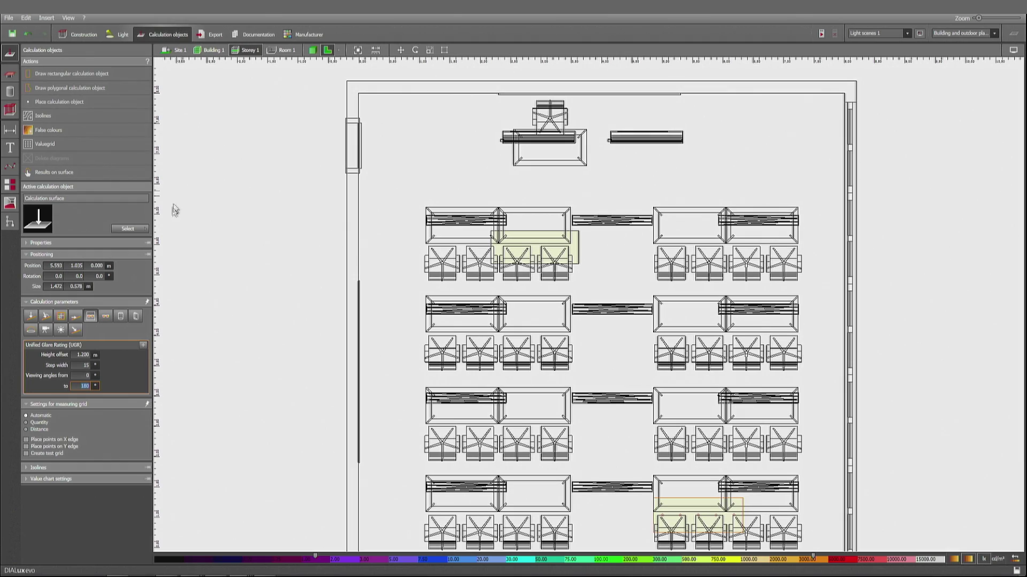
# Make the active calculation object a point evaluating UGR only, without horizontal illuminance
pyautogui.click(135, 229)
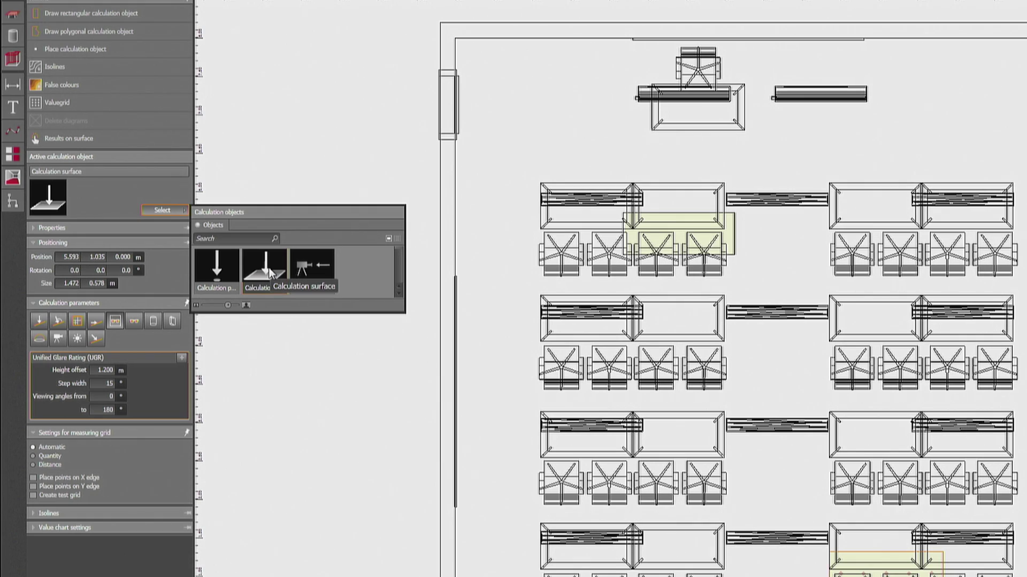
pyautogui.click(217, 264)
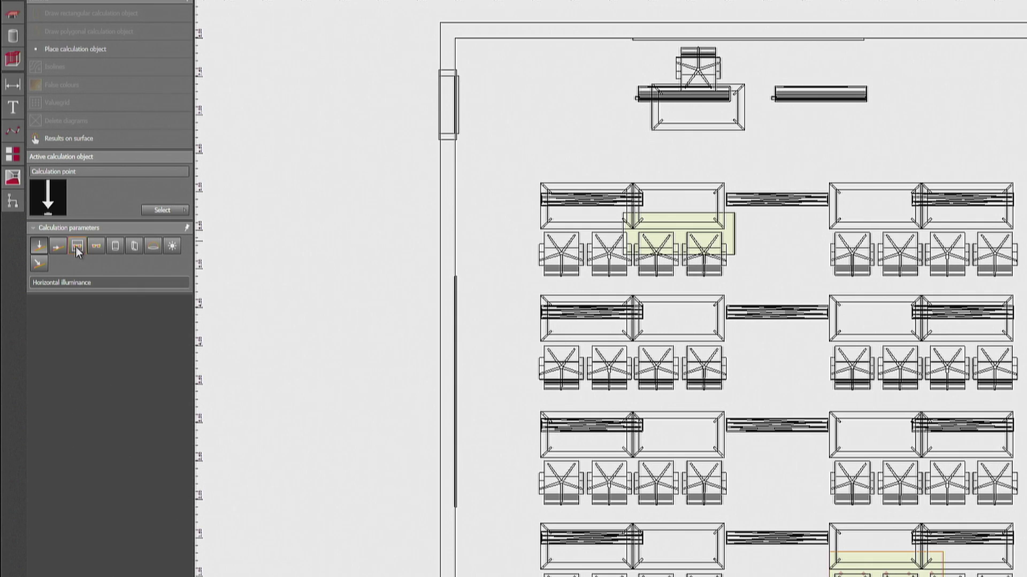
pyautogui.click(76, 247)
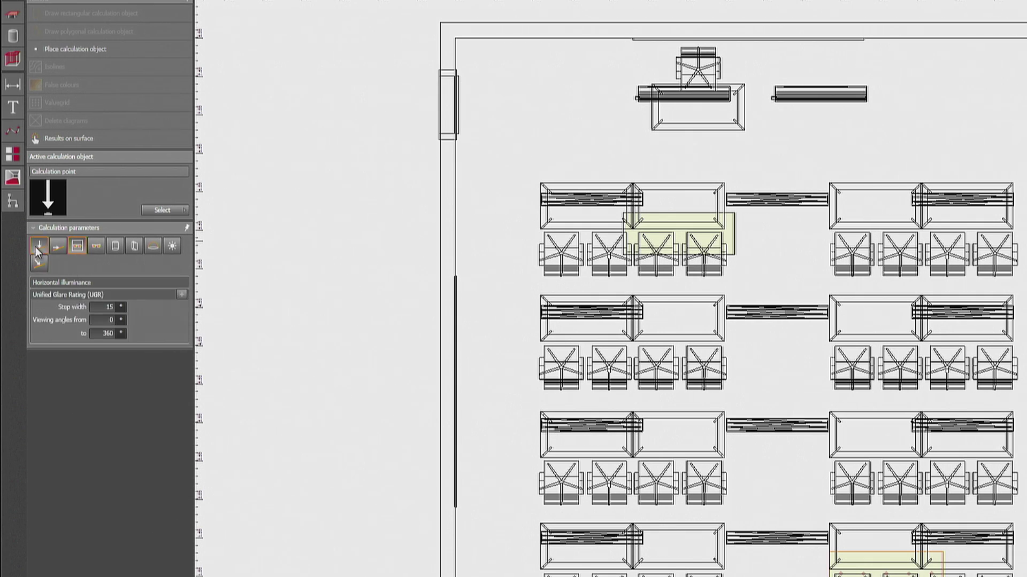
pyautogui.click(35, 247)
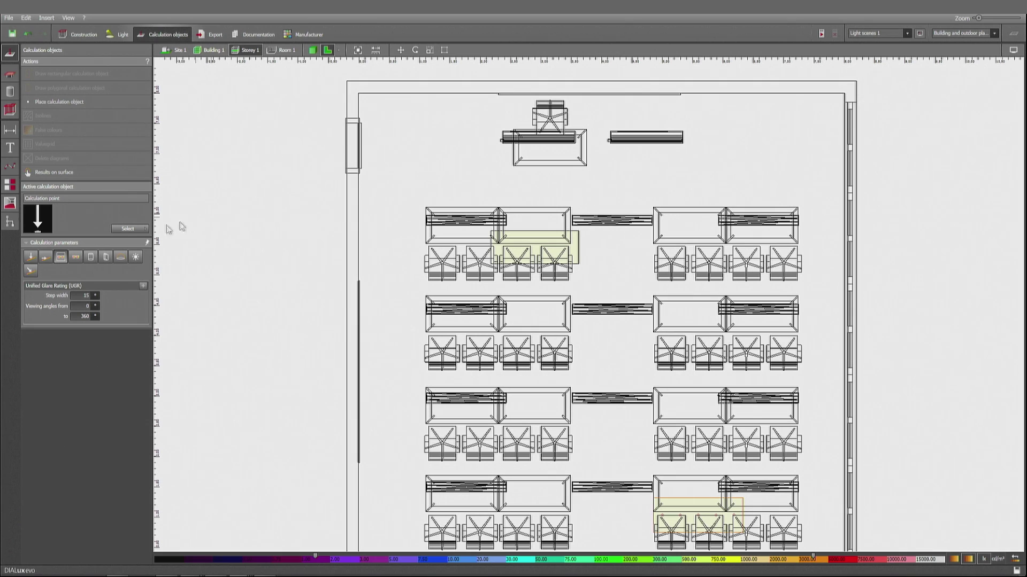
# Place a calculation point at 1.200 m height and a second near the front, entering its height
pyautogui.click(550, 130)
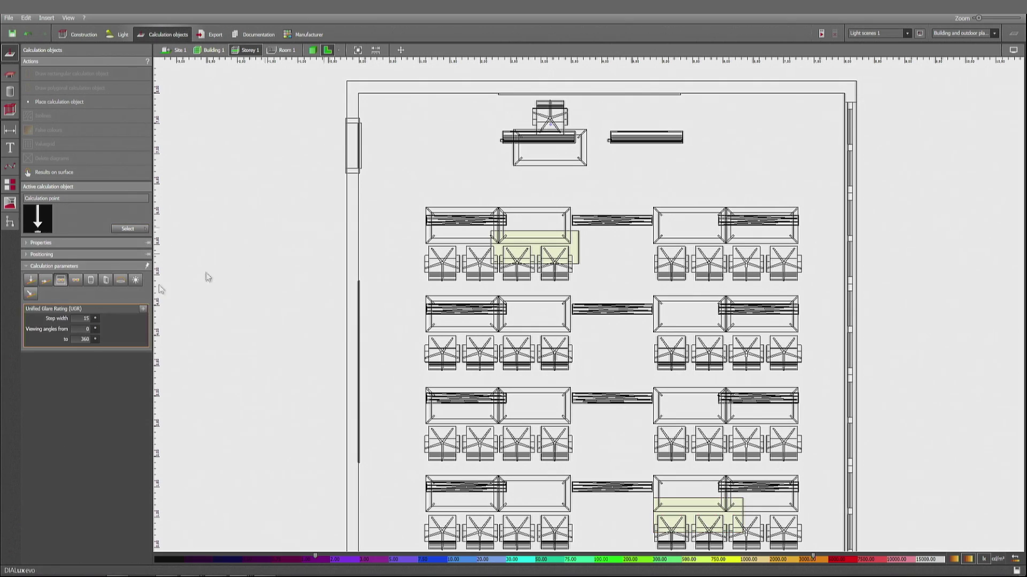
pyautogui.click(67, 255)
pyautogui.click(95, 265)
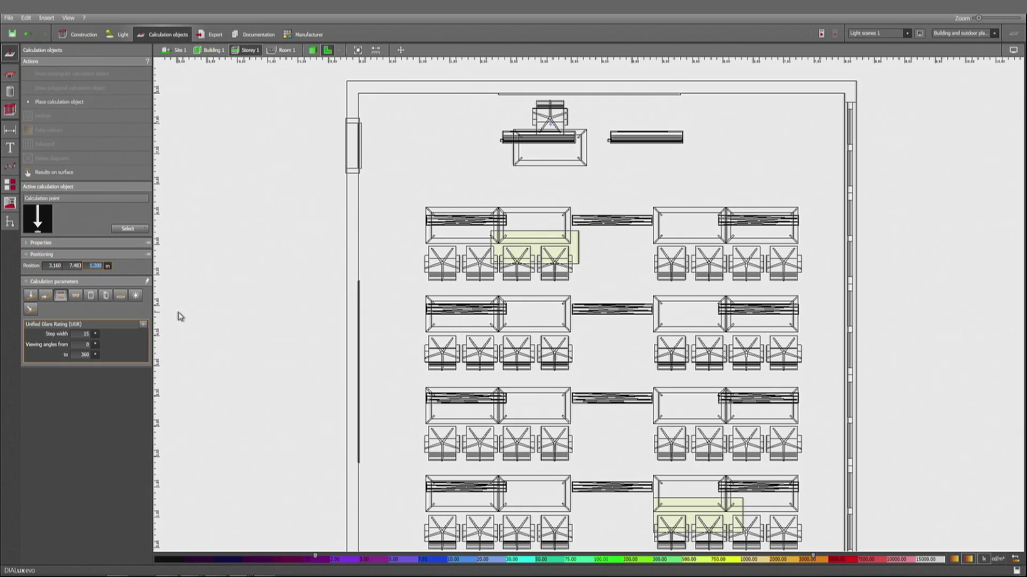
pyautogui.write('1.200')
pyautogui.press('Return')
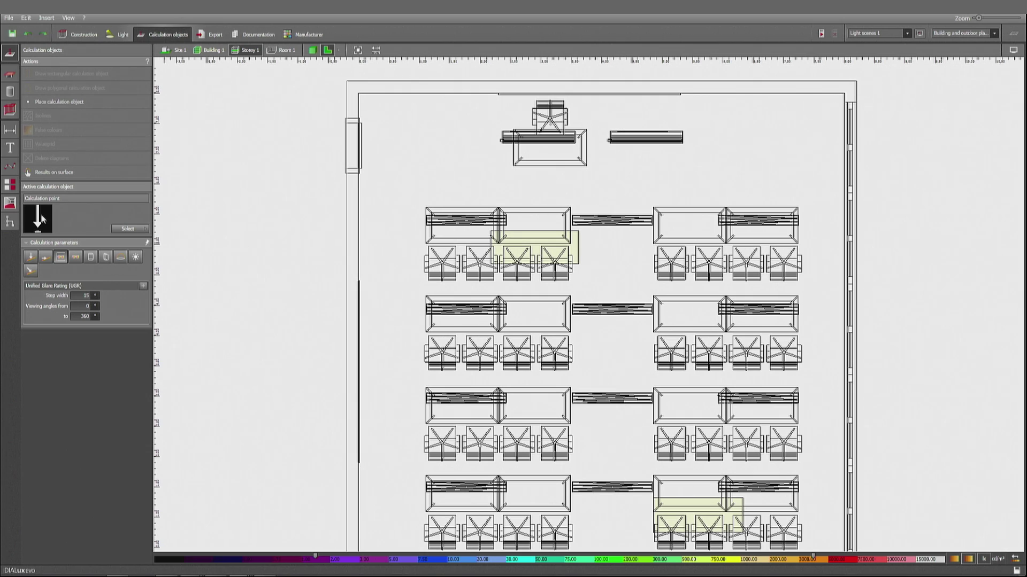
pyautogui.click(613, 117)
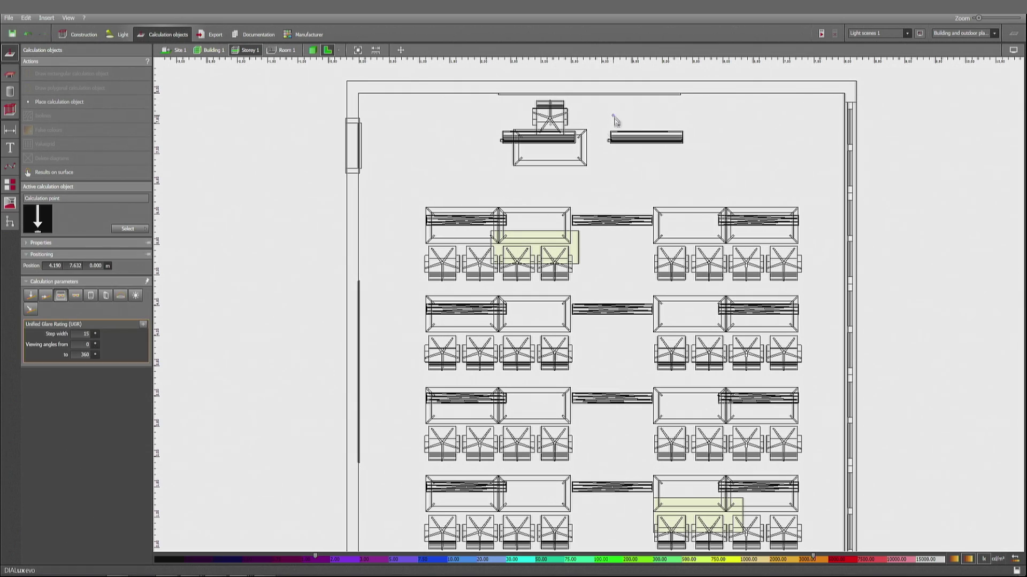
pyautogui.click(91, 265)
pyautogui.write('1')
# Run the lighting calculation and, once results appear, switch to the Documentation workspace
pyautogui.click(821, 33)
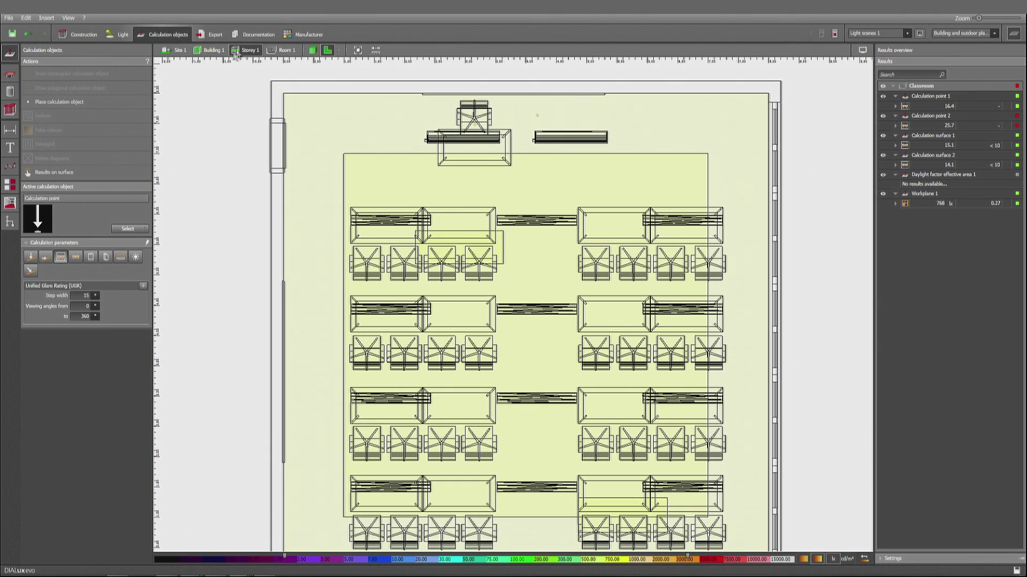
pyautogui.click(255, 34)
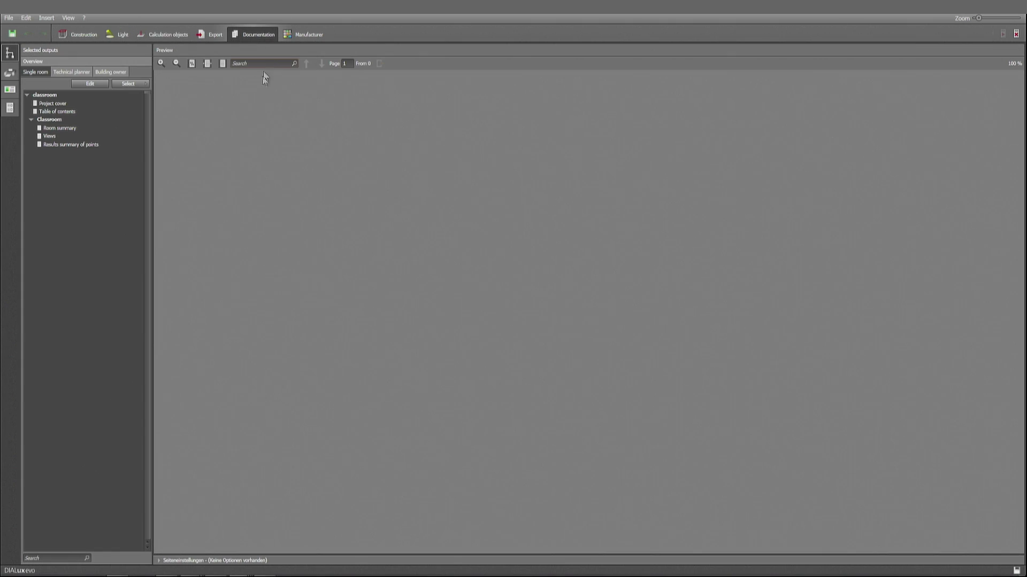
# Add Calculation surface 1 and the surfaces results summary to the report, then preview surface 2's results overview
pyautogui.click(91, 84)
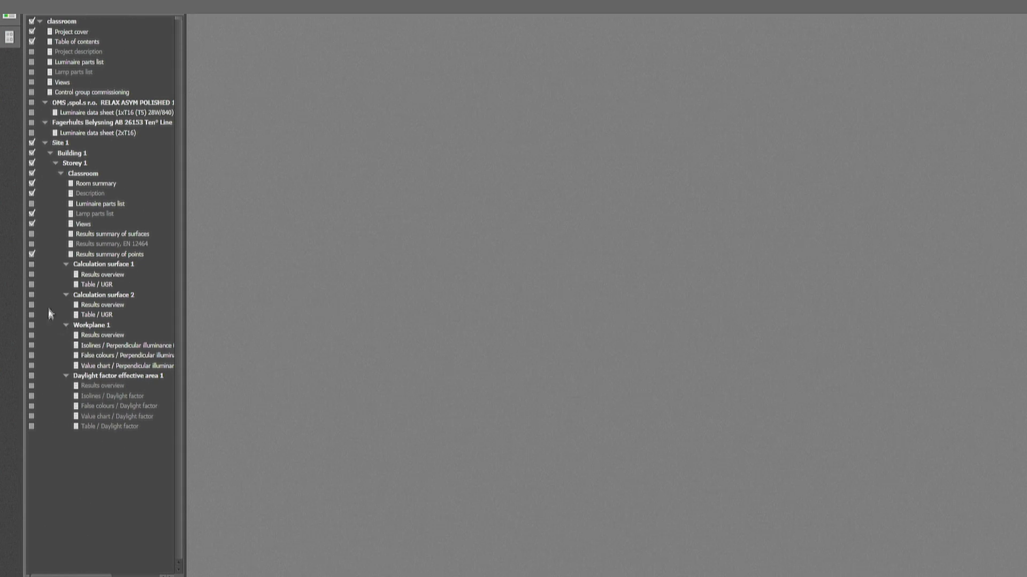
pyautogui.click(32, 264)
pyautogui.click(32, 234)
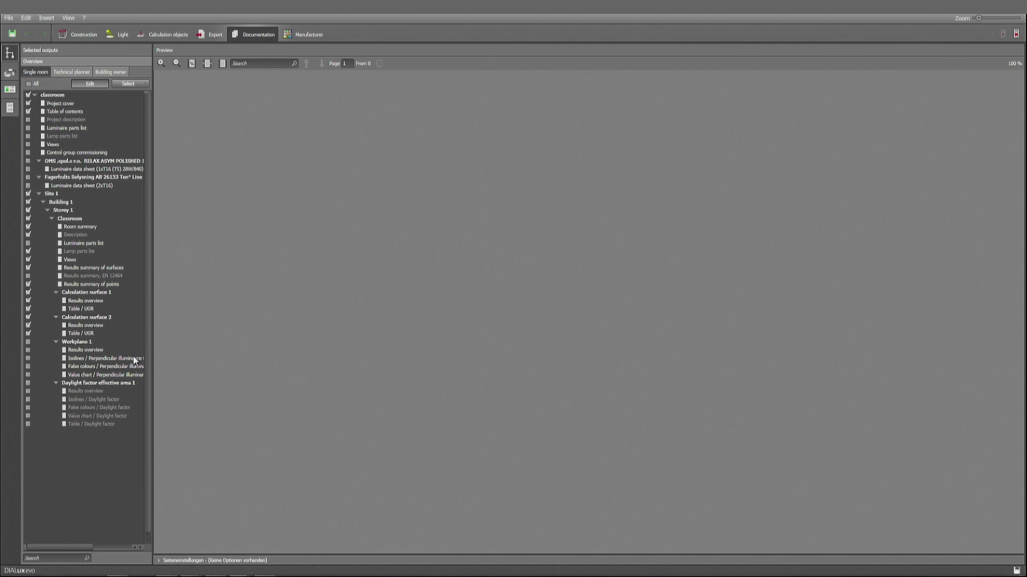
pyautogui.click(93, 83)
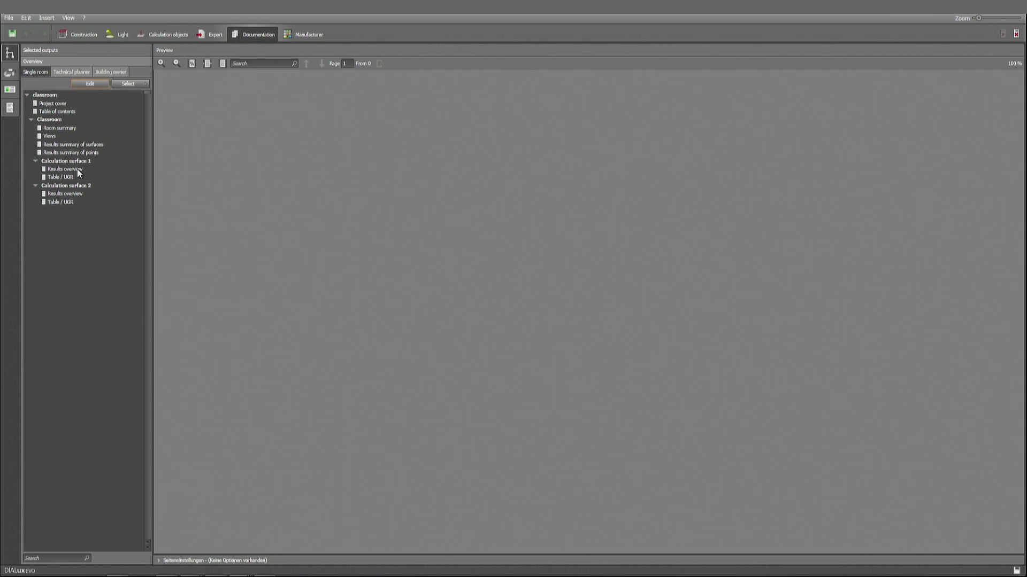
pyautogui.click(69, 193)
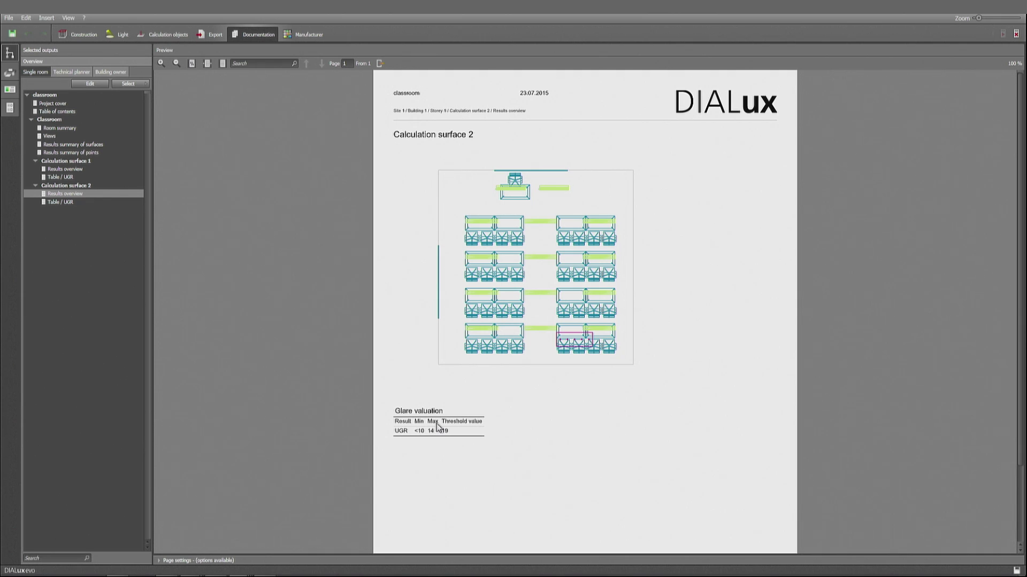
# Preview Calculation surface 2's UGR table page, then the Results summary of points page
pyautogui.click(60, 202)
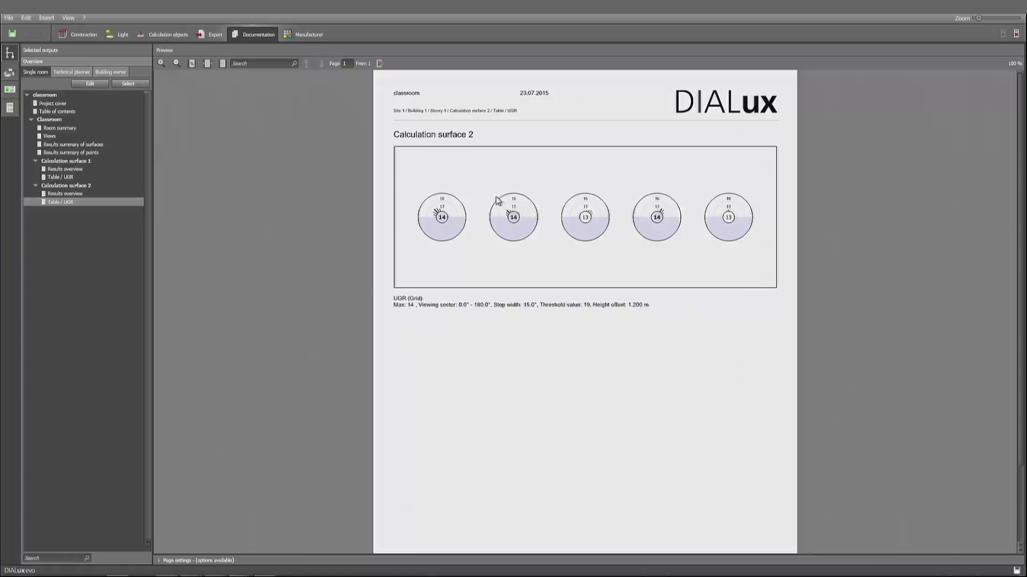
pyautogui.click(90, 153)
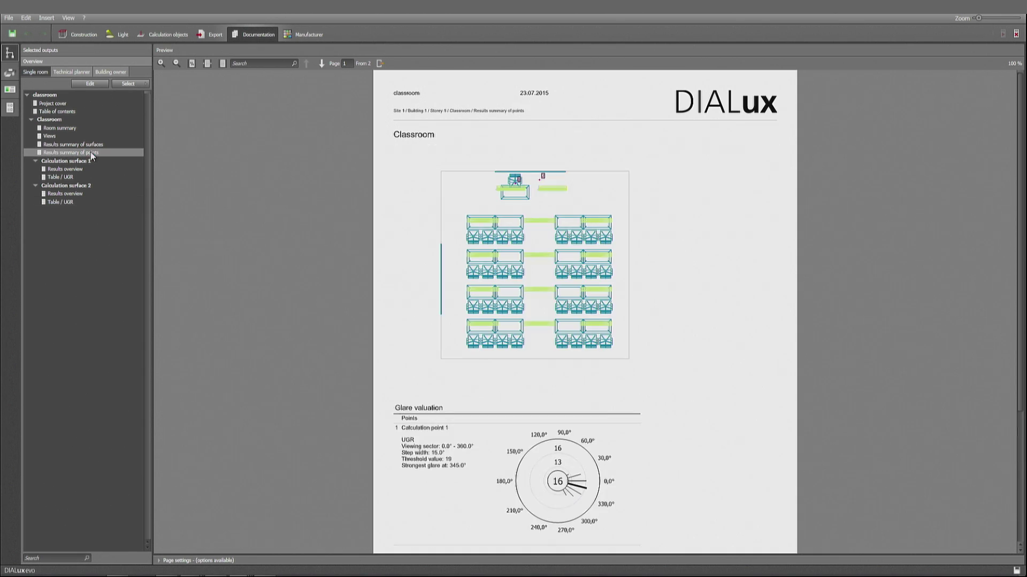
# Scroll the points glare pages, checking calculation point 1 at UGR 16 and point 2 at UGR 26
pyautogui.scroll(-1, 700, 338)
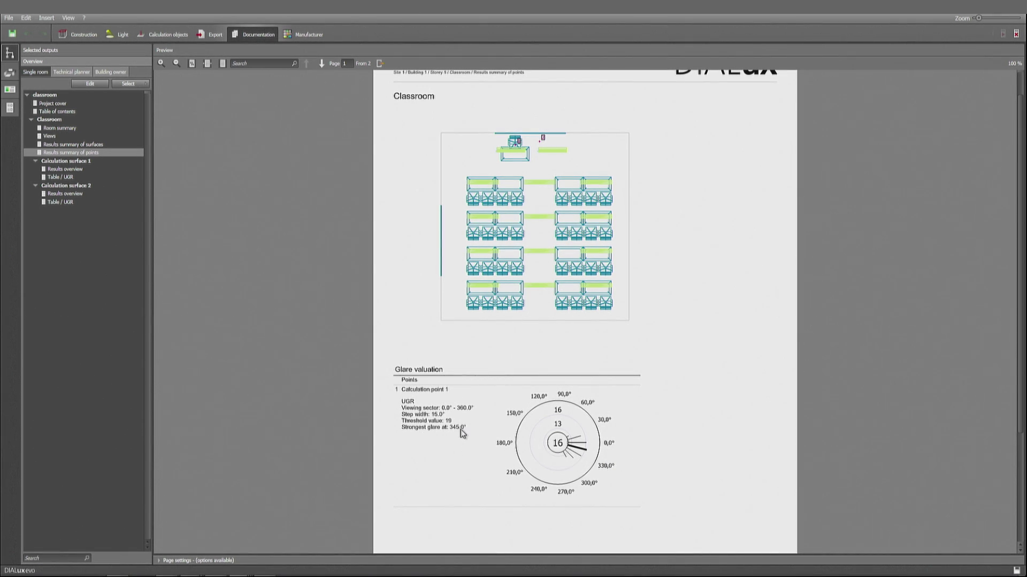
pyautogui.scroll(-5, 672, 452)
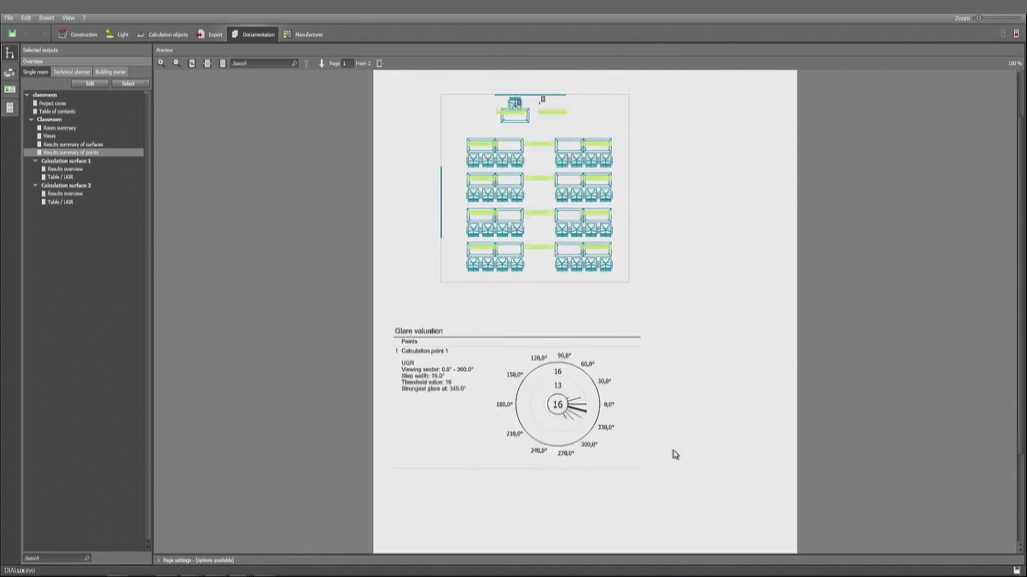
pyautogui.scroll(1, 594, 158)
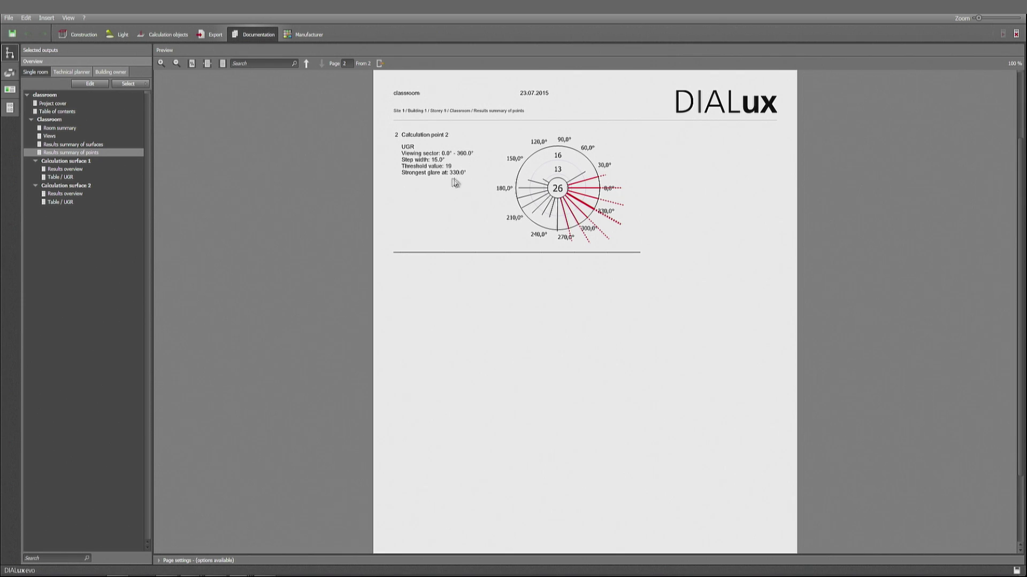
pyautogui.scroll(3, 488, 195)
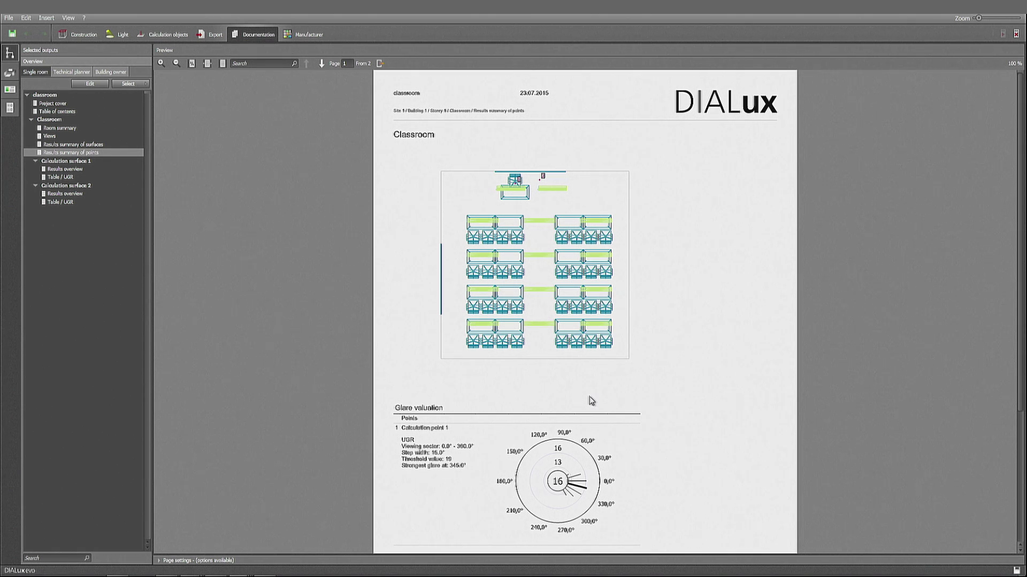
pyautogui.scroll(-1, 660, 396)
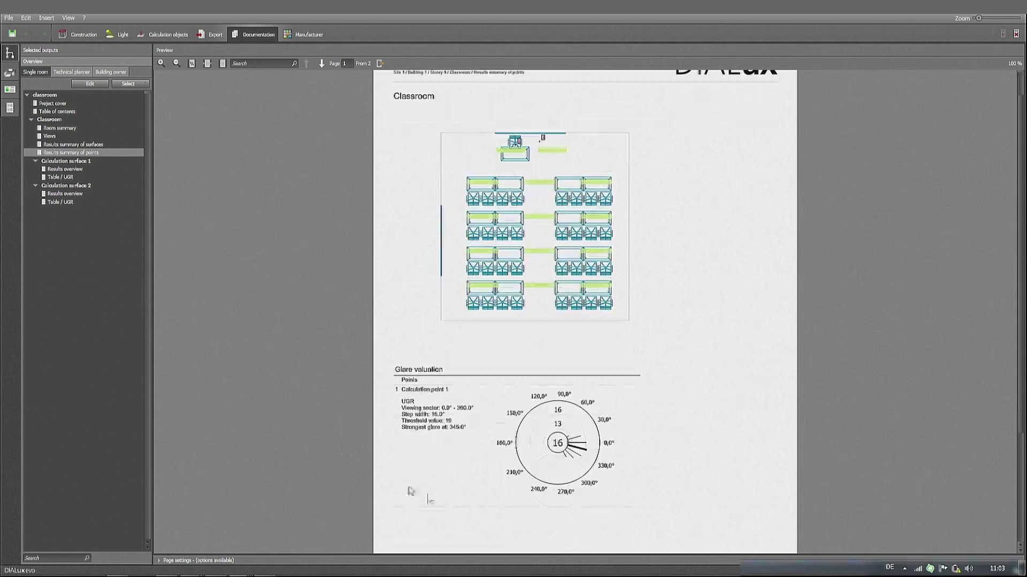